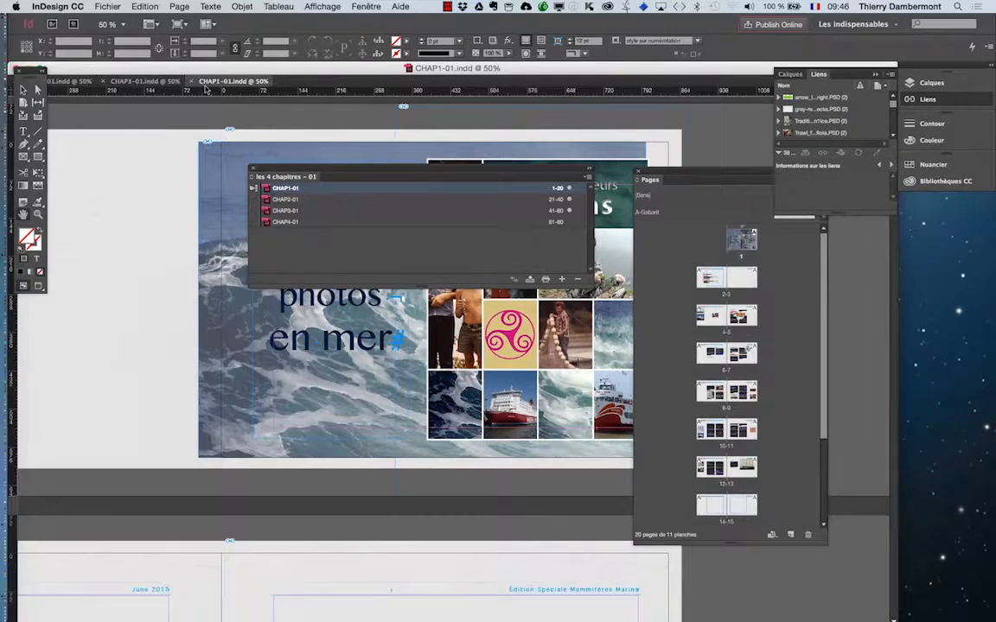
# Move the chapter book list clear of the cover title, and show the layers list enlarged and floating on its own
pyautogui.moveTo(284, 172); pyautogui.dragTo(754, 294)
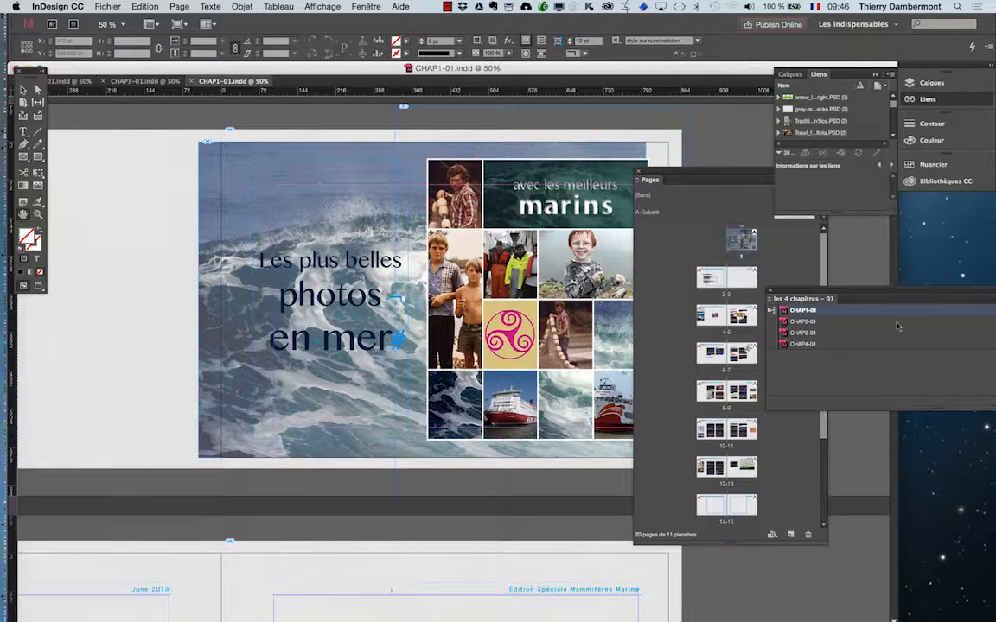
pyautogui.moveTo(865, 298); pyautogui.dragTo(689, 282)
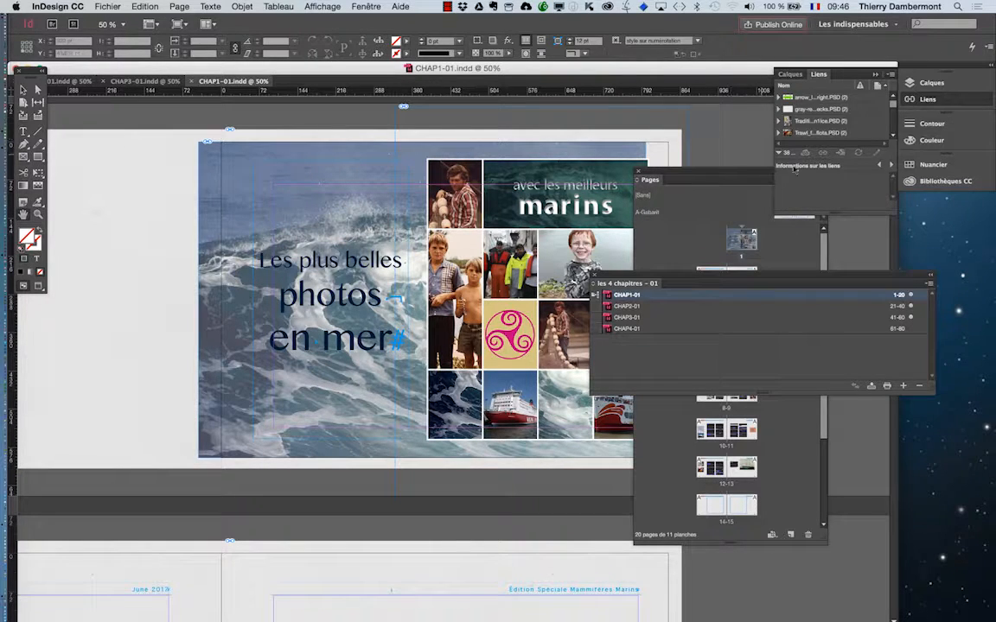
pyautogui.click(364, 7)
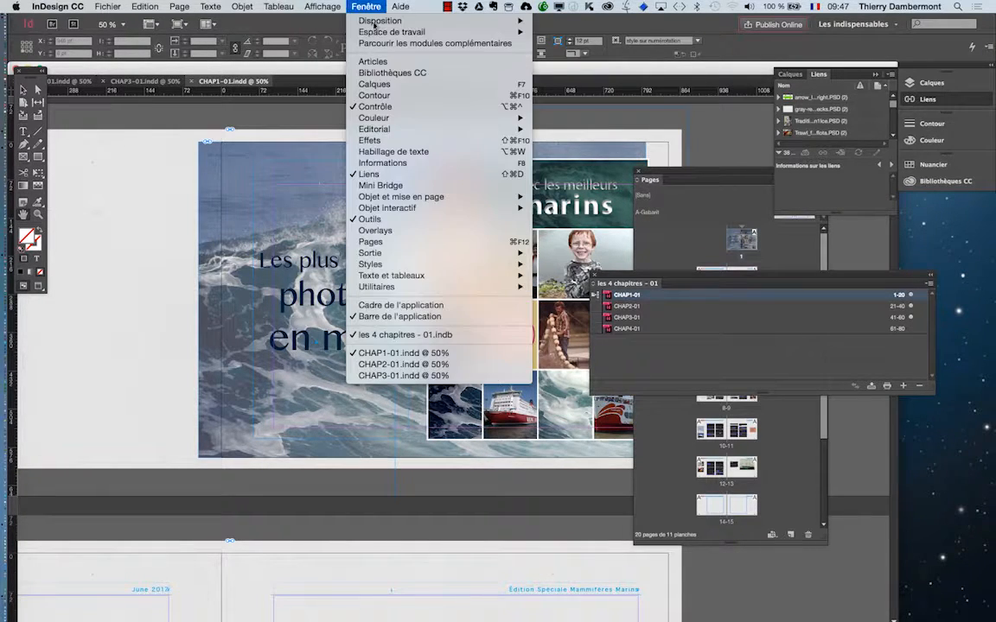
pyautogui.click(372, 82)
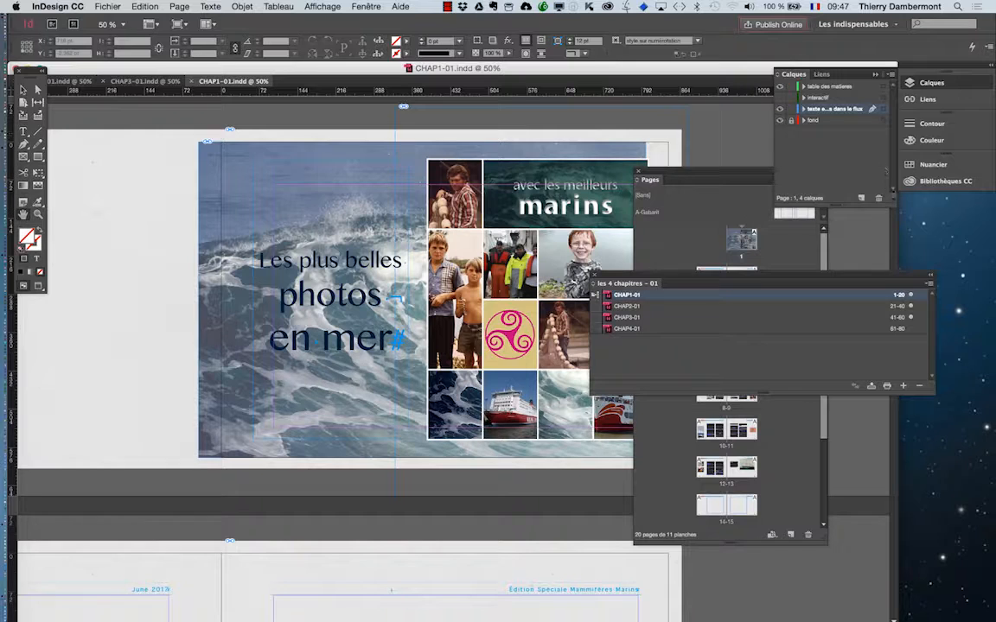
pyautogui.moveTo(894, 201); pyautogui.dragTo(895, 247)
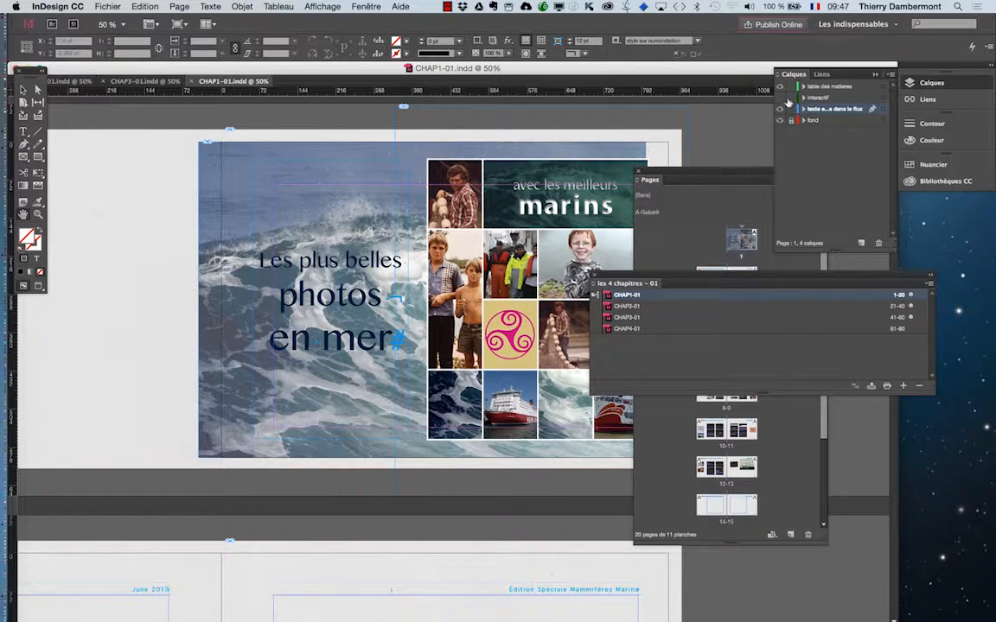
pyautogui.moveTo(794, 74); pyautogui.dragTo(642, 75)
pyautogui.moveTo(752, 237); pyautogui.dragTo(962, 270)
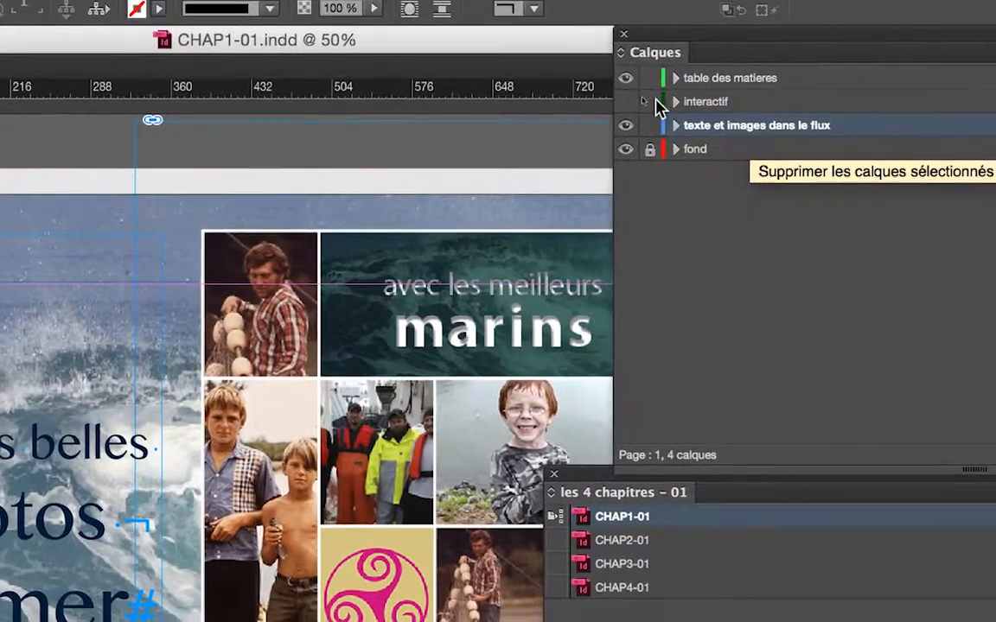
pyautogui.click(648, 107)
pyautogui.click(647, 83)
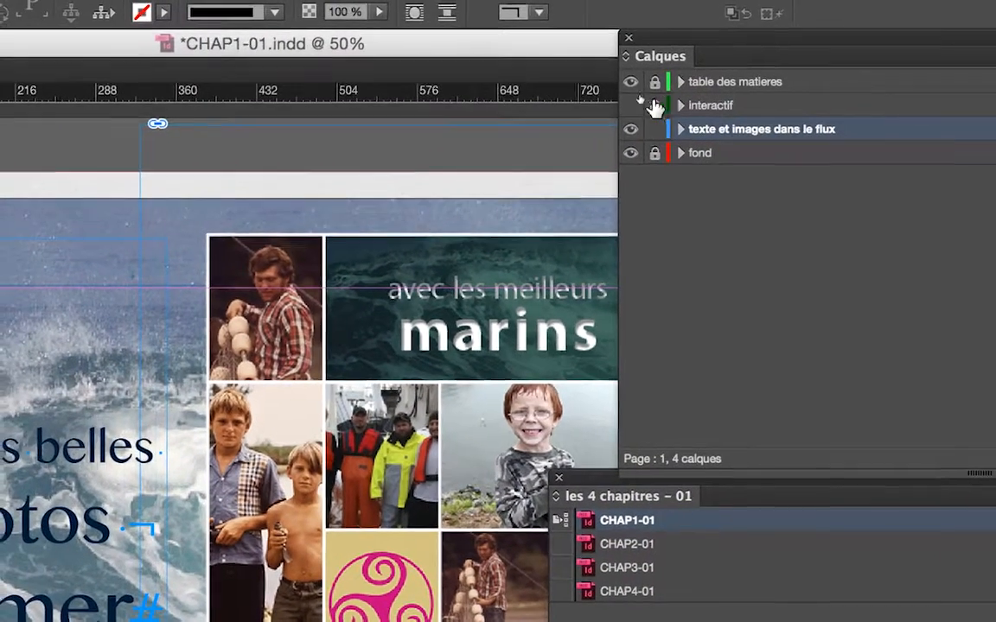
pyautogui.click(654, 82)
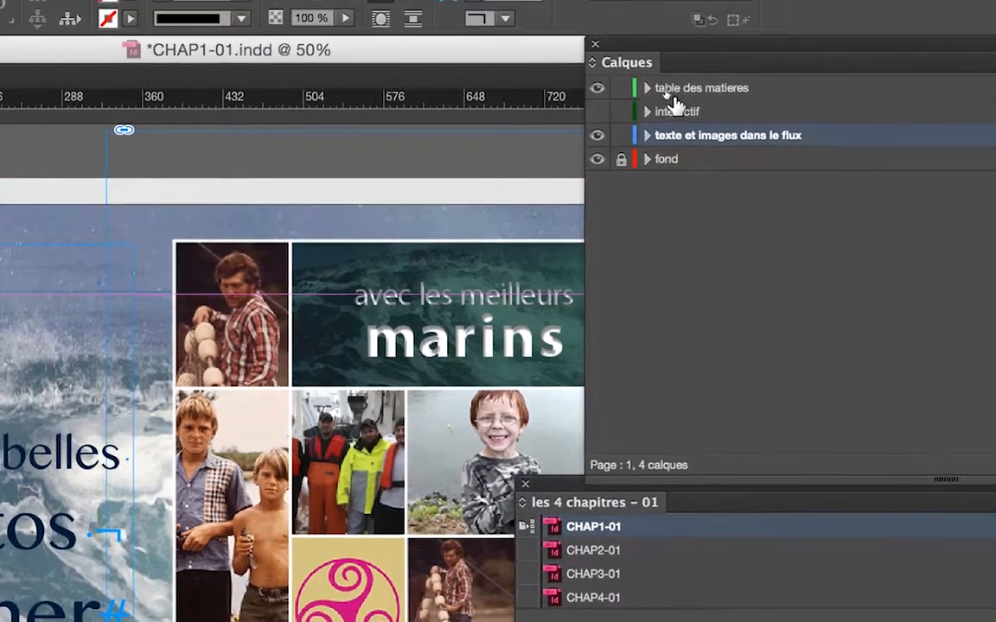
# Create a new layer above the table des matieres layer and name it debut de chapitre
pyautogui.click(675, 102)
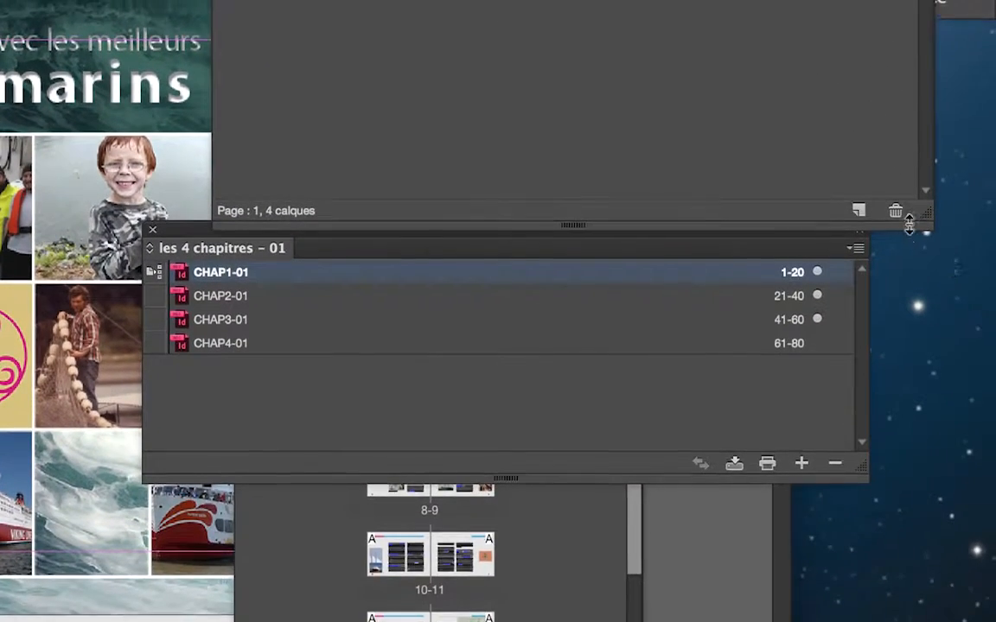
pyautogui.moveTo(925, 221); pyautogui.dragTo(754, 150)
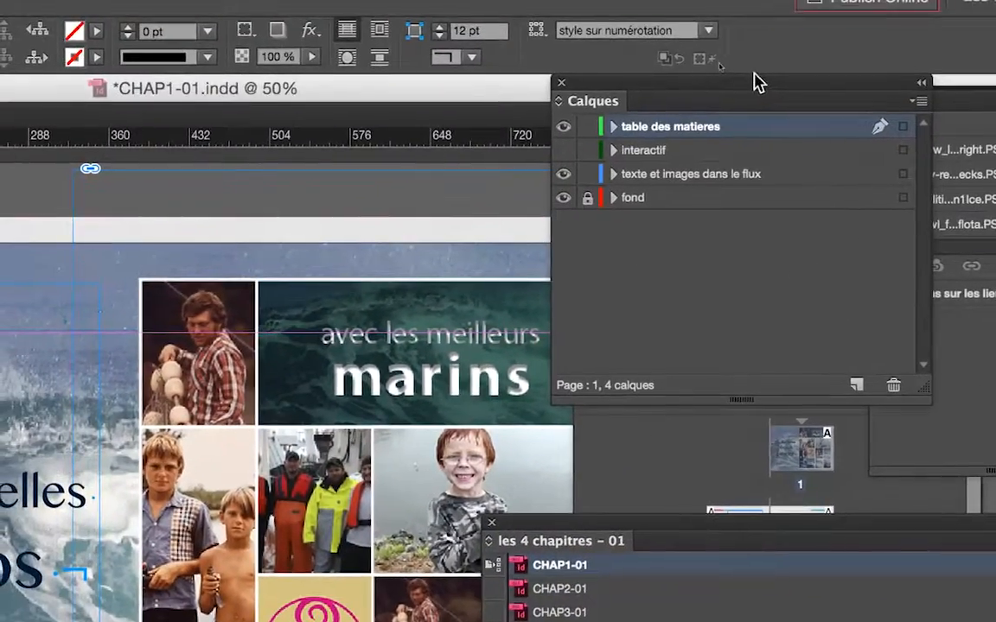
pyautogui.moveTo(755, 82); pyautogui.dragTo(0, 296)
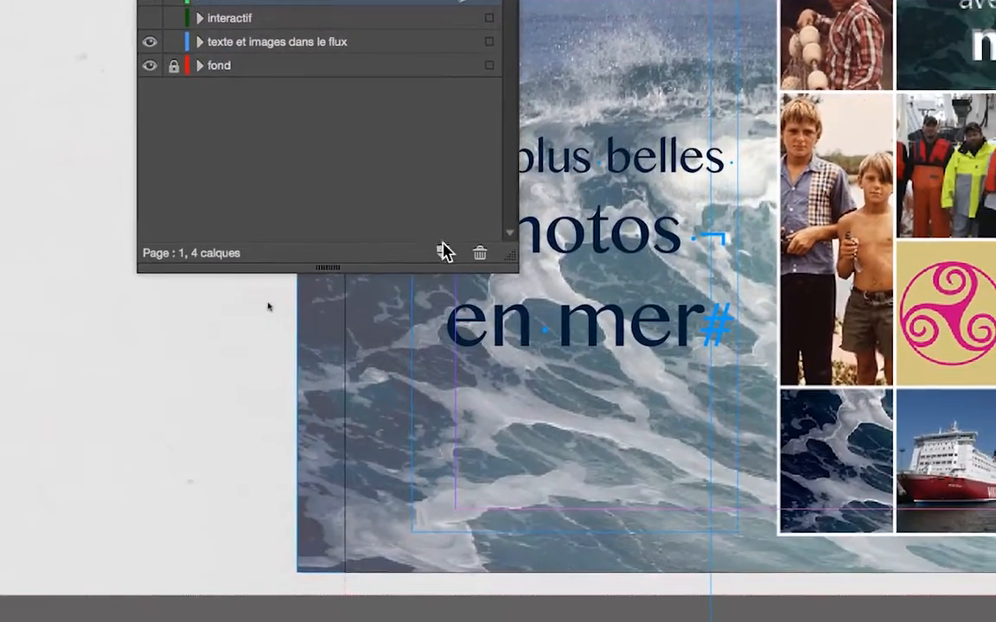
pyautogui.click(475, 332)
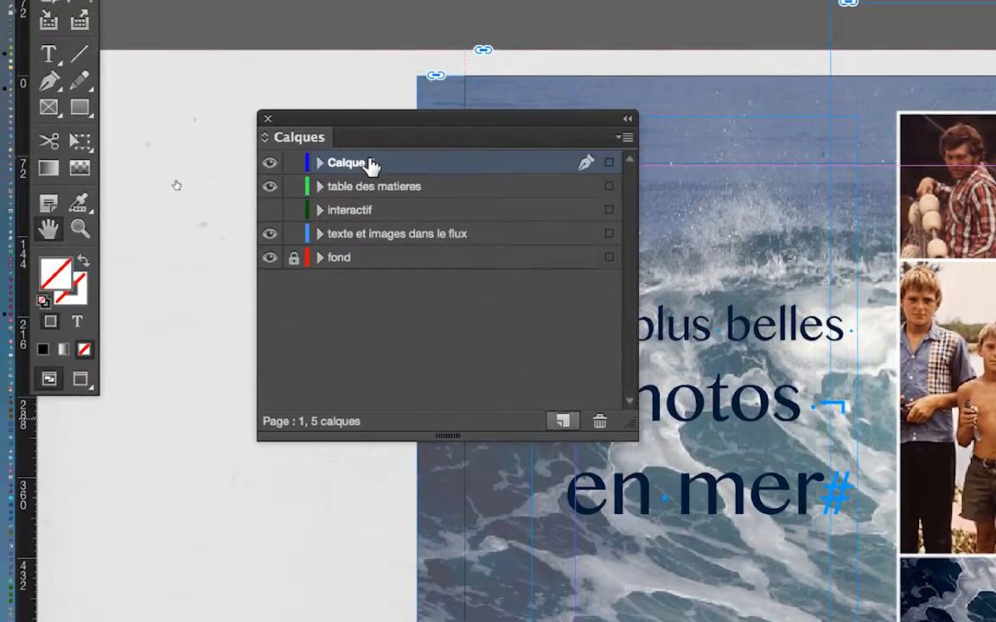
pyautogui.doubleClick(322, 111)
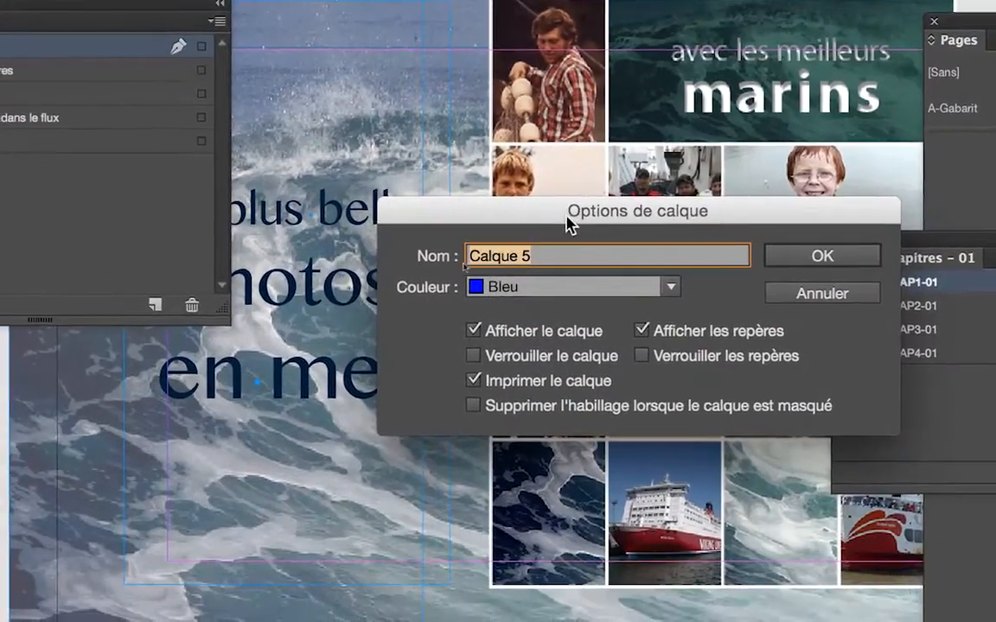
pyautogui.moveTo(900, 309); pyautogui.dragTo(421, 296)
pyautogui.moveTo(407, 211); pyautogui.dragTo(412, 213)
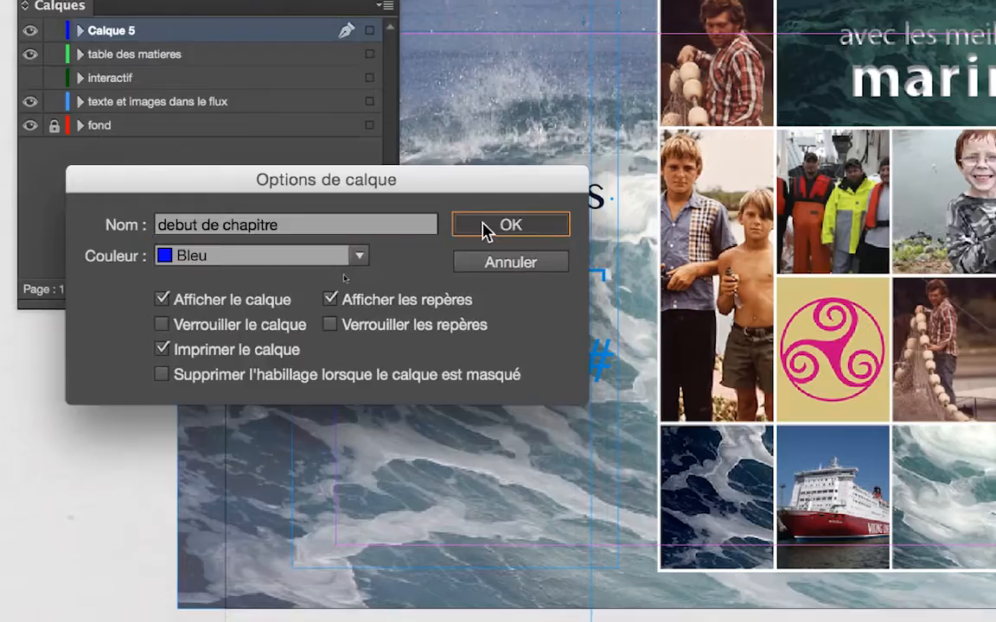
pyautogui.click(653, 248)
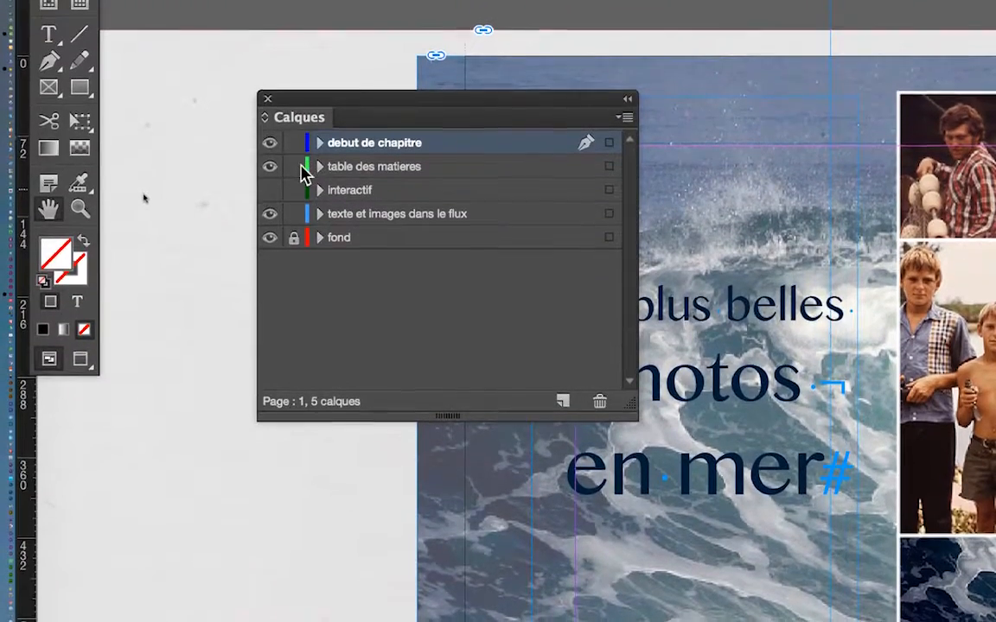
# Lock the table des matieres, texte et images dans le flux and interactif layers, and move the layers list off the cover title
pyautogui.click(295, 165)
pyautogui.click(295, 212)
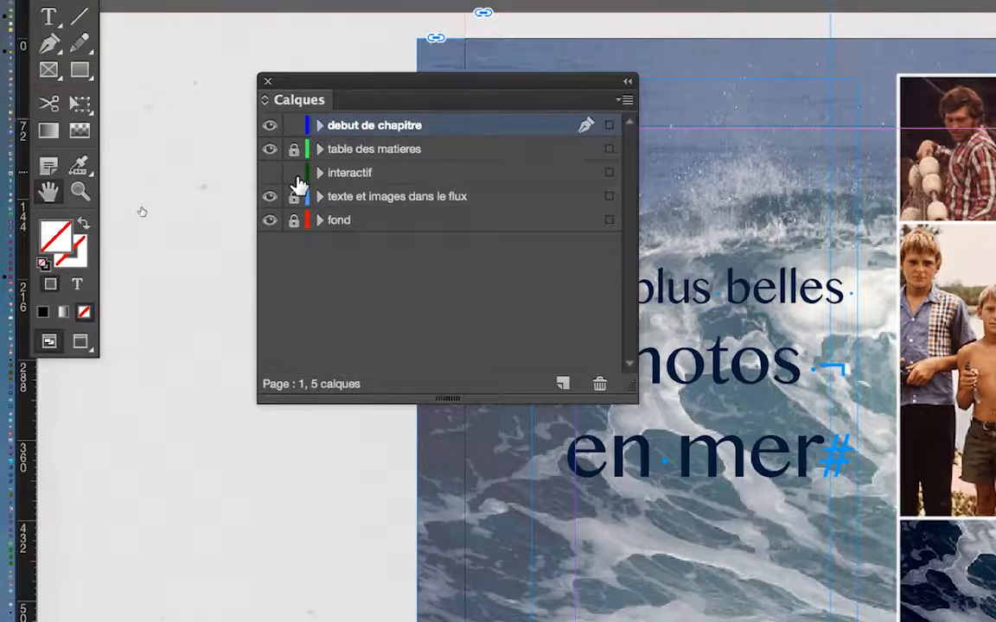
pyautogui.click(293, 165)
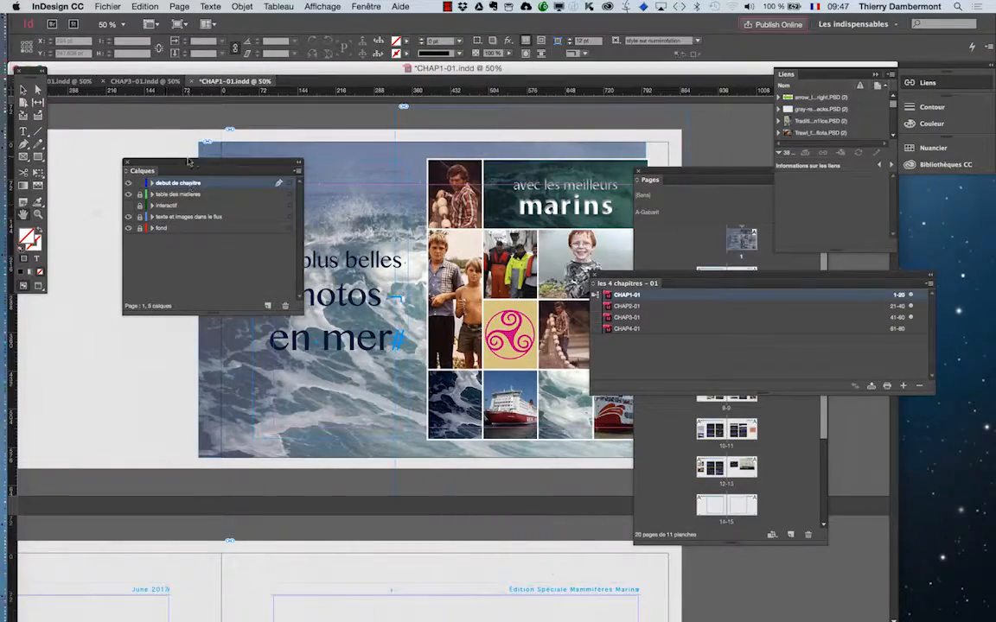
pyautogui.moveTo(192, 166); pyautogui.dragTo(730, 129)
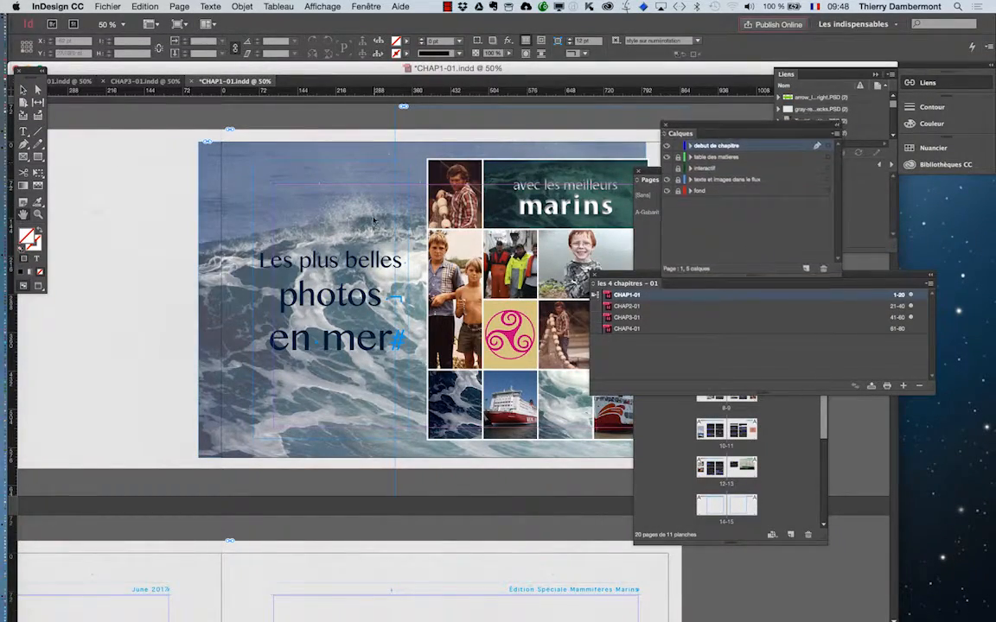
# Draw a text frame about 292 pt wide and 88 pt high on the cover, just below the words "en mer"
pyautogui.click(24, 132)
pyautogui.moveTo(30, 71); pyautogui.dragTo(164, 175)
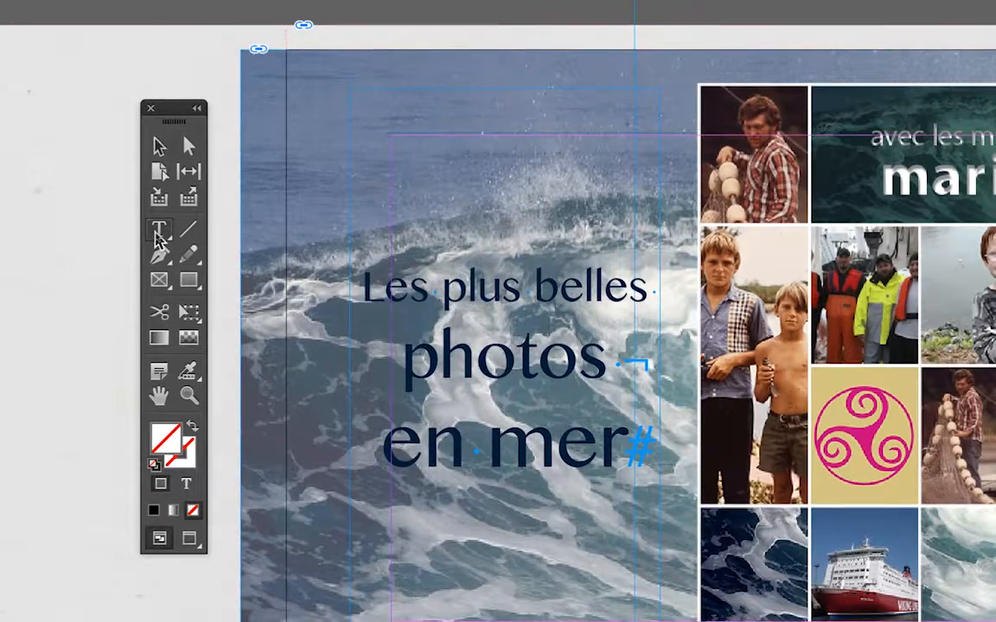
pyautogui.click(159, 231)
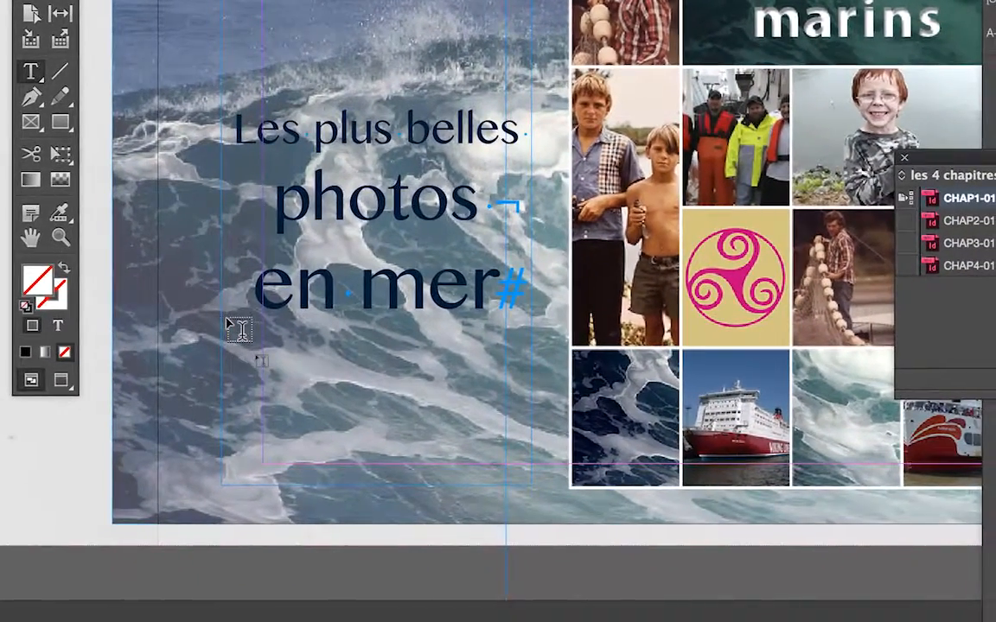
pyautogui.moveTo(235, 327); pyautogui.dragTo(501, 397)
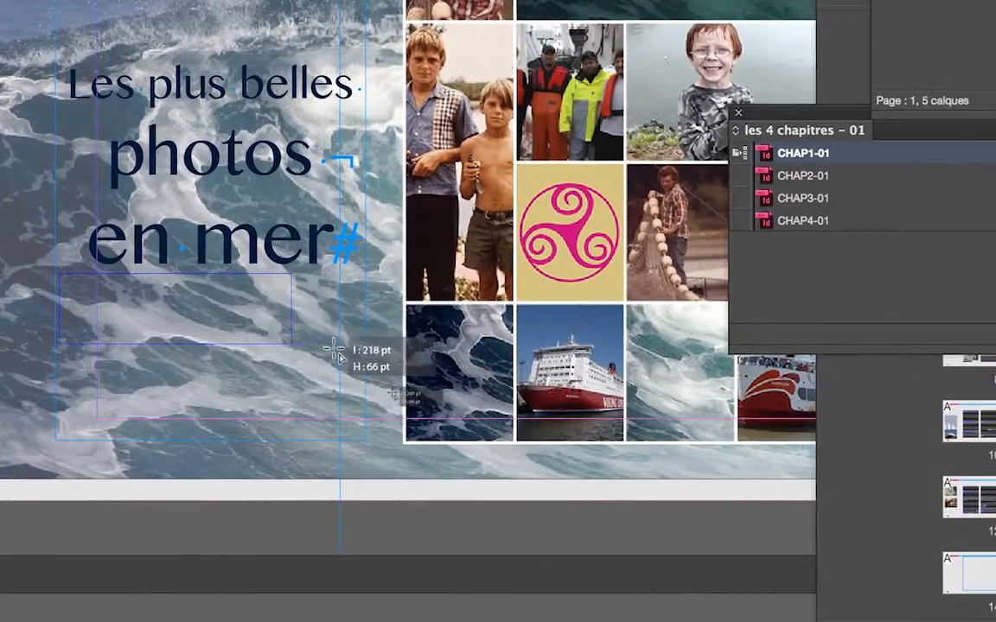
pyautogui.moveTo(335, 350)
pyautogui.mouseDown()
pyautogui.moveTo(380, 354)
pyautogui.moveTo(335, 354)
pyautogui.mouseUp()
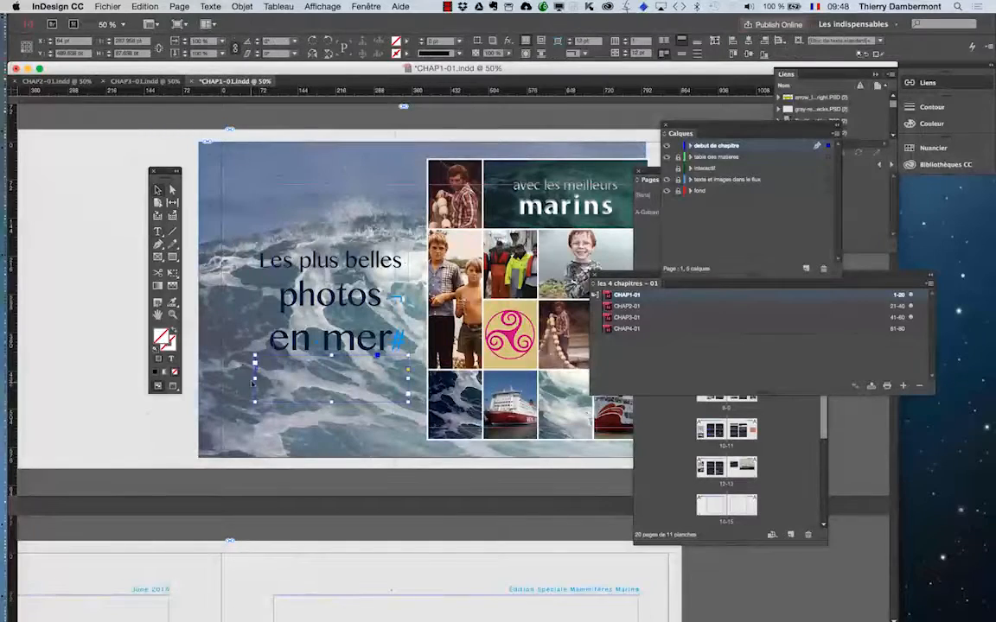
pyautogui.moveTo(255, 379); pyautogui.dragTo(253, 378)
pyautogui.moveTo(354, 393); pyautogui.dragTo(354, 411)
# Enter "Chapitre 1" in the new text frame and centre the text horizontally
pyautogui.click(158, 232)
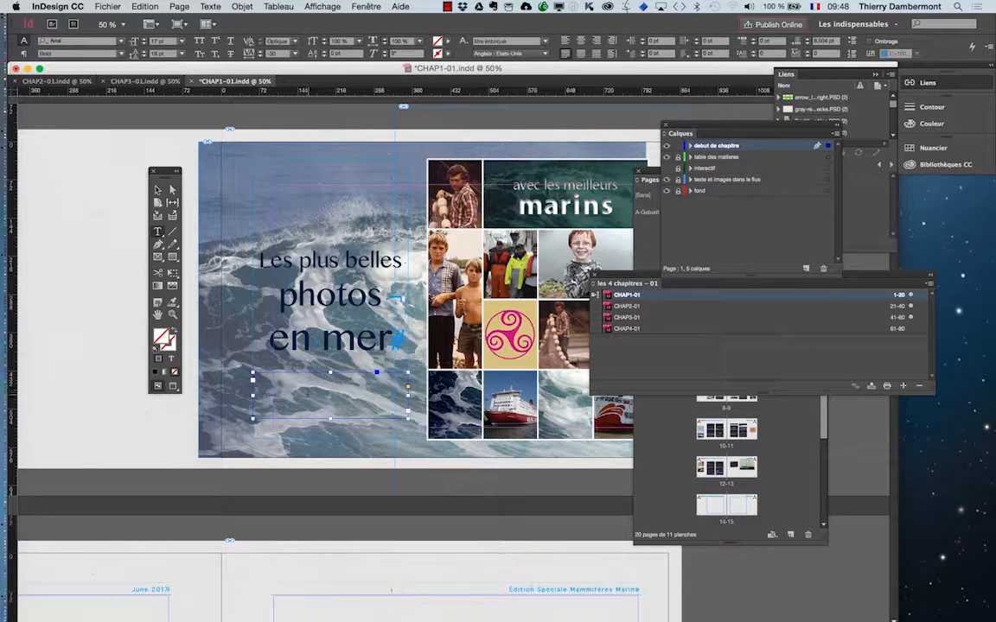
pyautogui.click(313, 395)
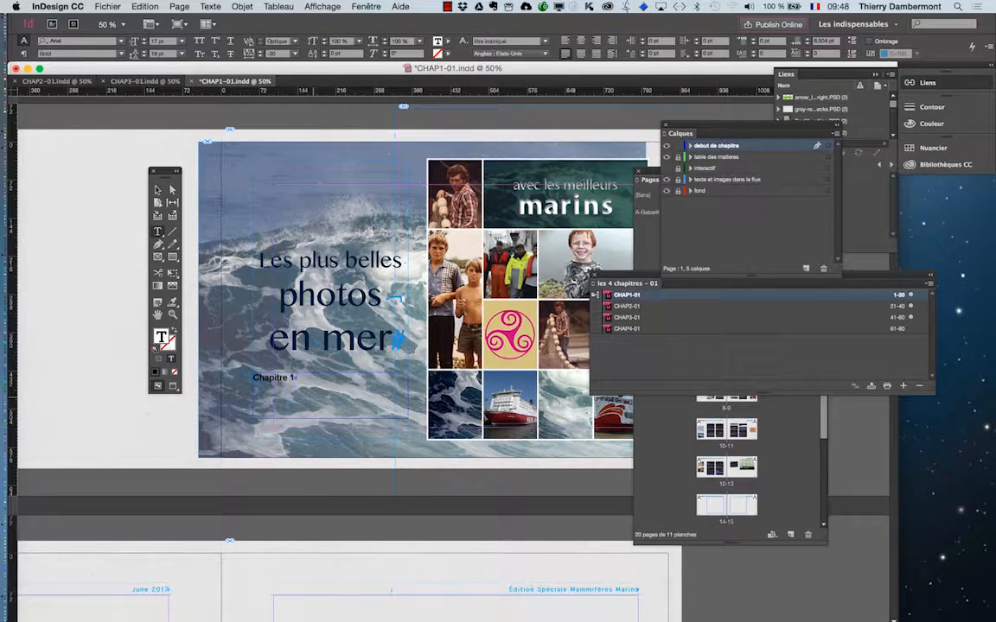
pyautogui.moveTo(296, 379); pyautogui.dragTo(251, 378)
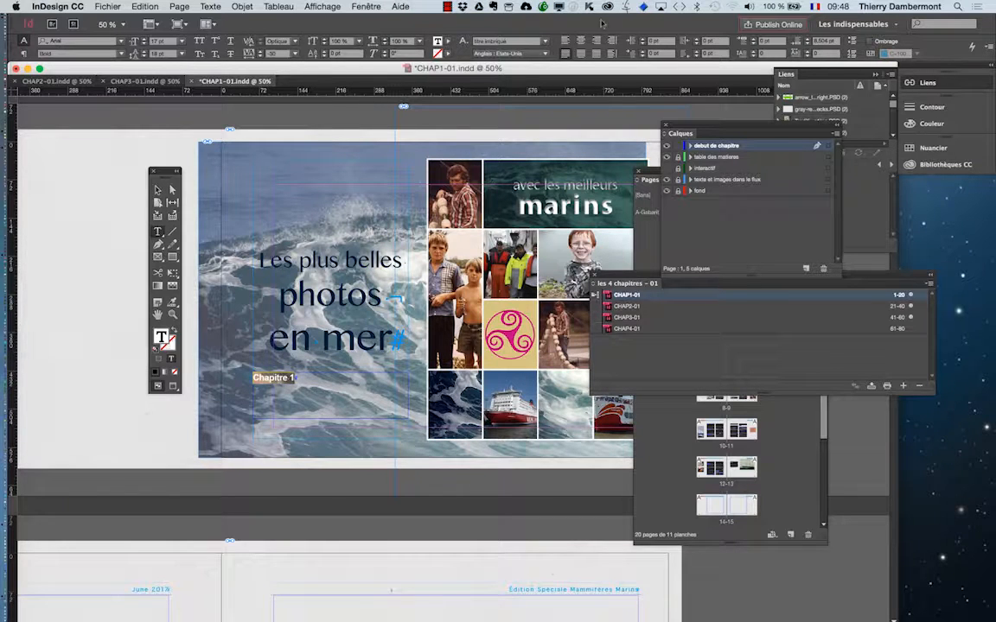
pyautogui.click(580, 41)
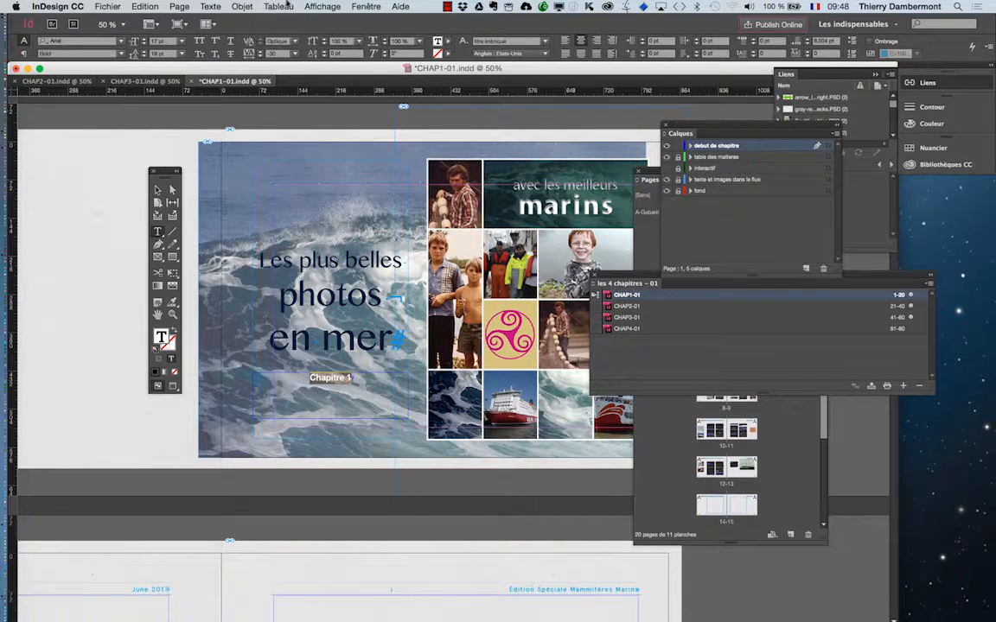
# Set the vertical justification of the Chapitre 1 text frame to Centrer in the text frame options
pyautogui.click(242, 6)
pyautogui.click(257, 168)
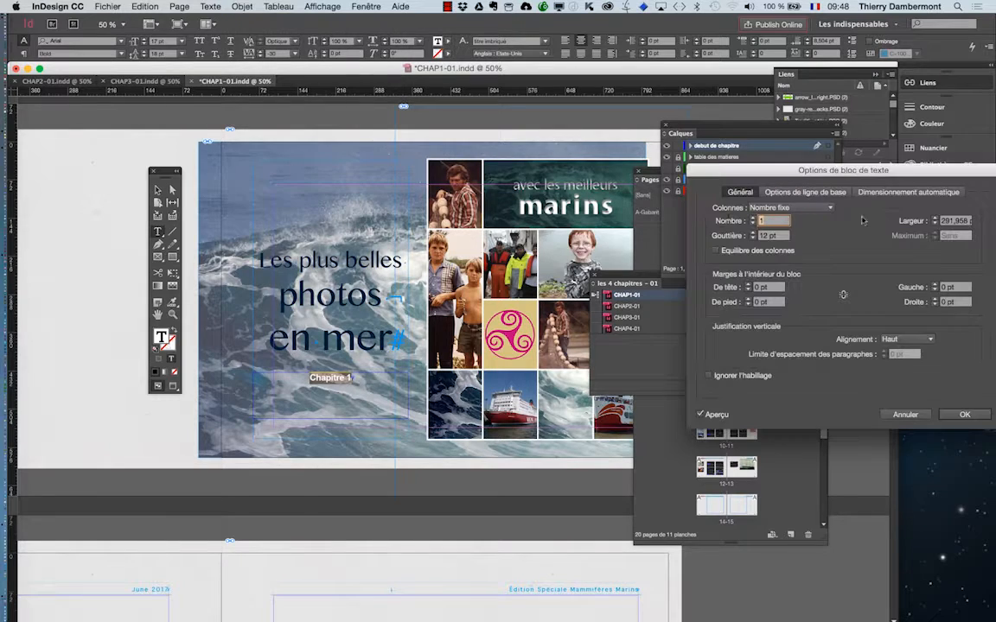
pyautogui.click(906, 339)
pyautogui.click(895, 355)
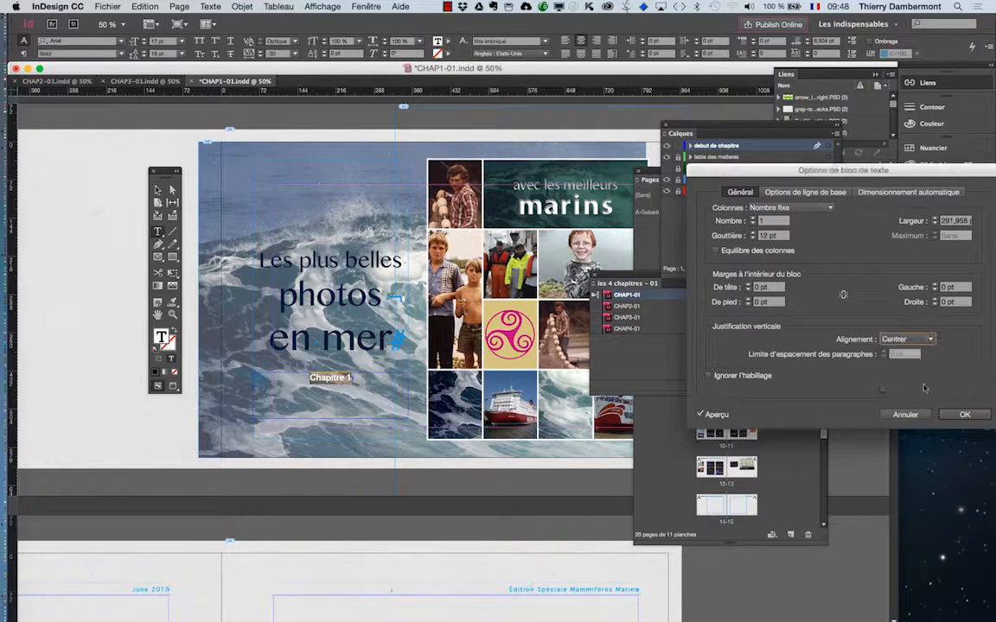
pyautogui.click(966, 415)
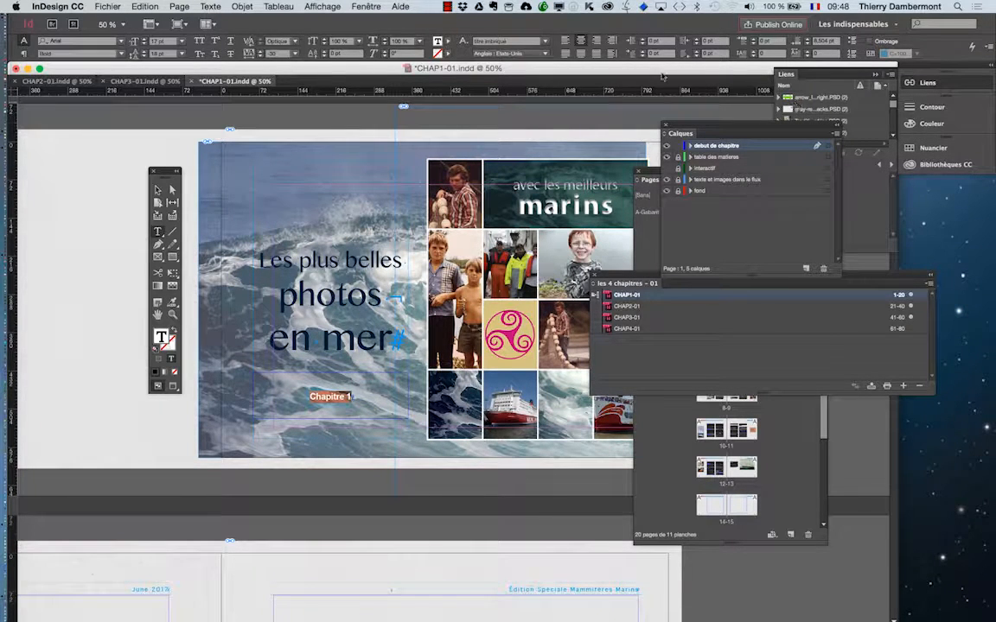
# Colour the Chapitre 1 text with the [Papier] swatch, and move the layers list beside the cover title
pyautogui.click(933, 148)
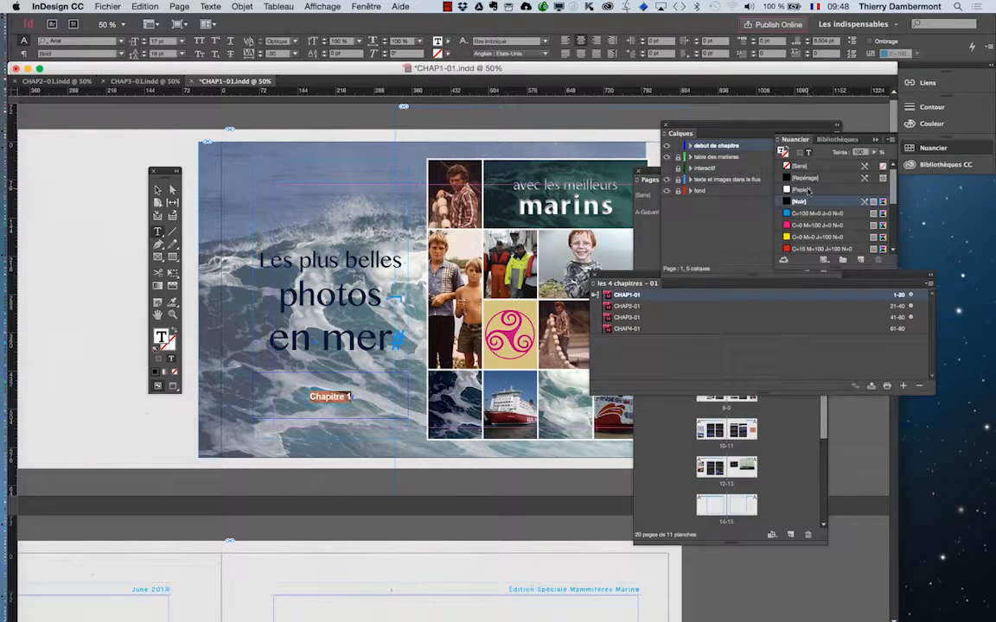
pyautogui.click(806, 190)
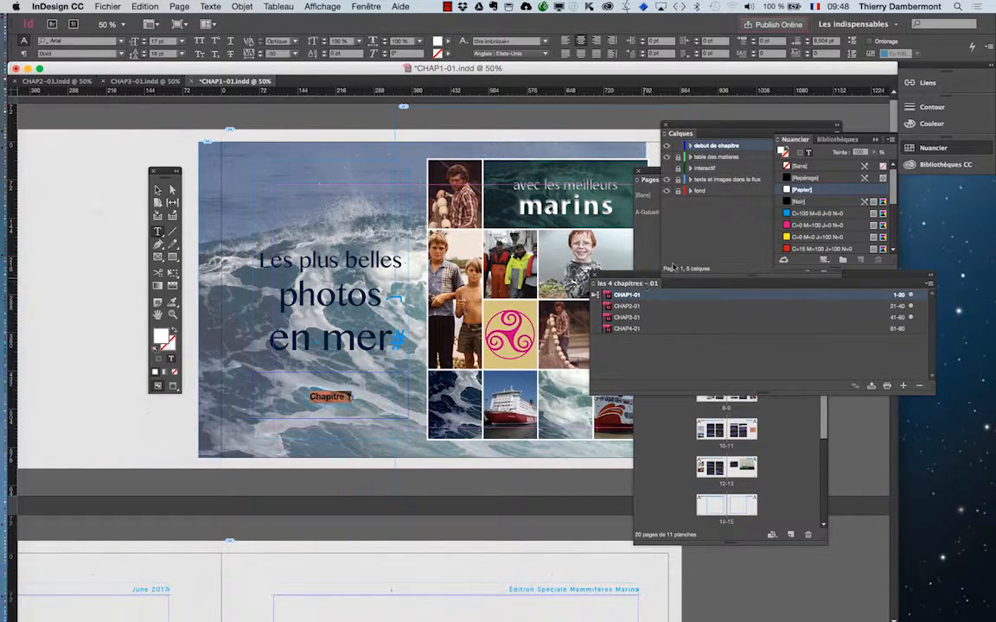
pyautogui.moveTo(699, 136); pyautogui.dragTo(257, 118)
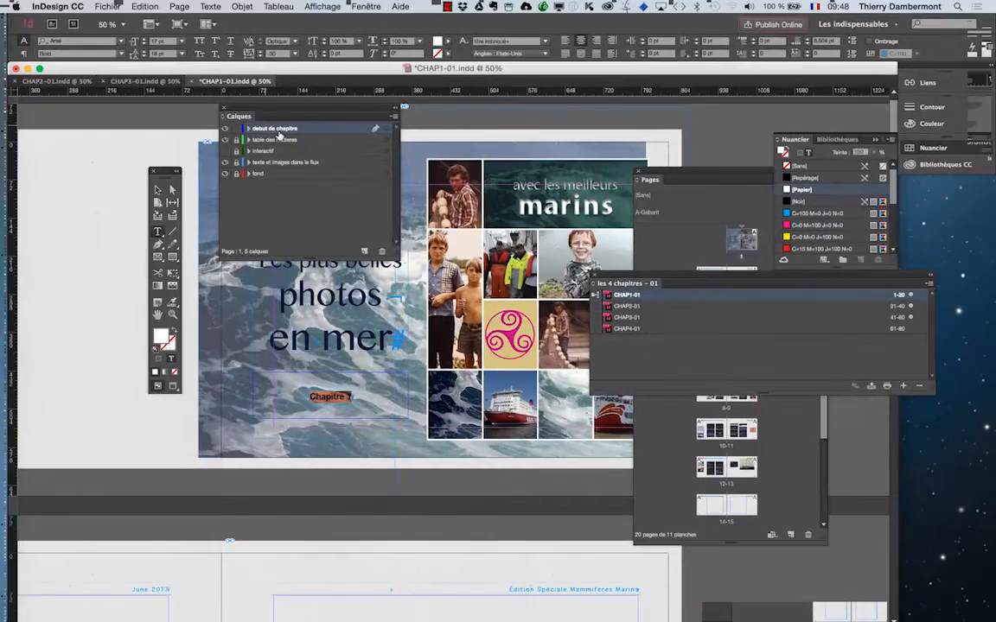
pyautogui.moveTo(293, 53); pyautogui.dragTo(876, 117)
pyautogui.moveTo(463, 127); pyautogui.dragTo(600, 145)
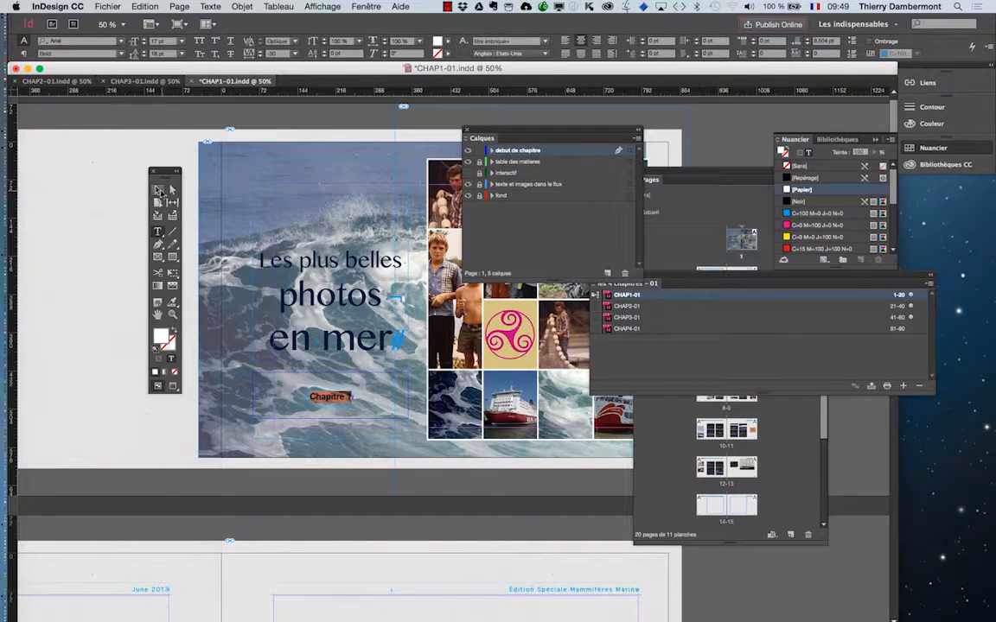
# Deselect the text, show the cover in preview mode, and select the Chapitre 1 text frame
pyautogui.click(116, 338)
pyautogui.press('w')
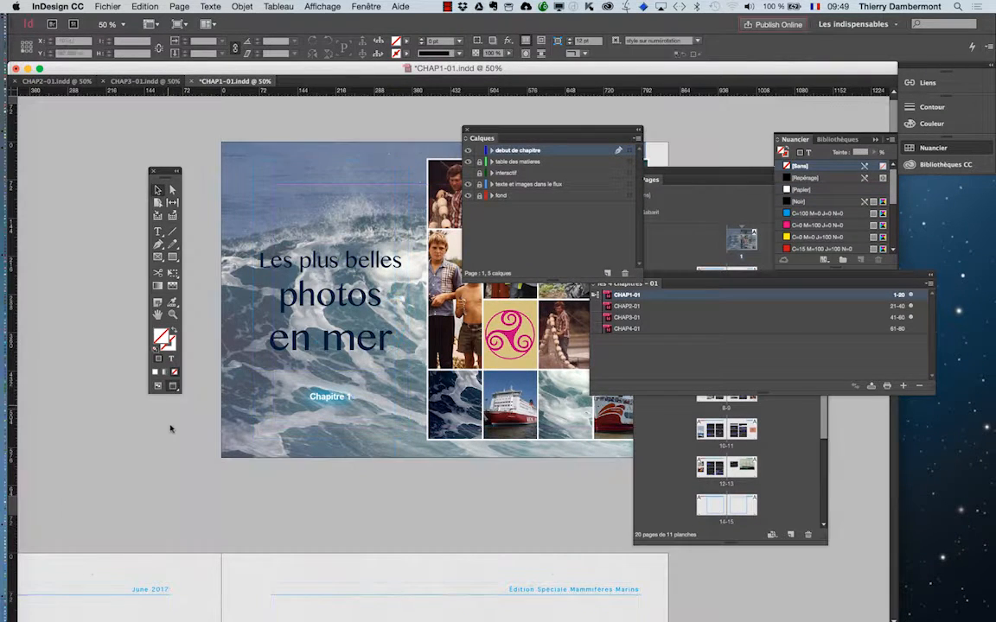
pyautogui.click(356, 395)
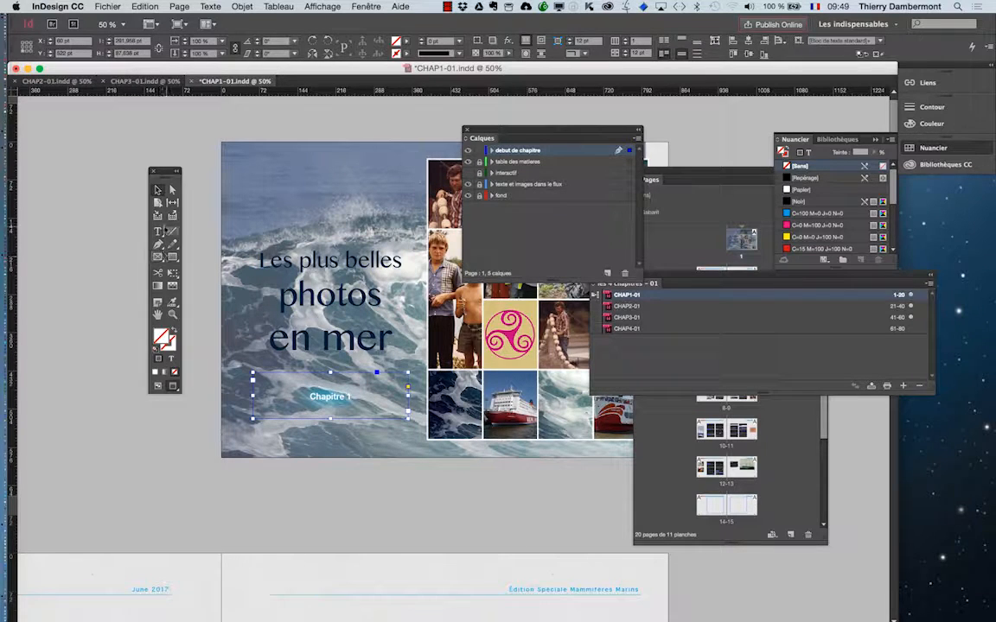
# Show the character settings for the Chapitre 1 text frame and enlarge its font size to 40 pt
pyautogui.click(158, 231)
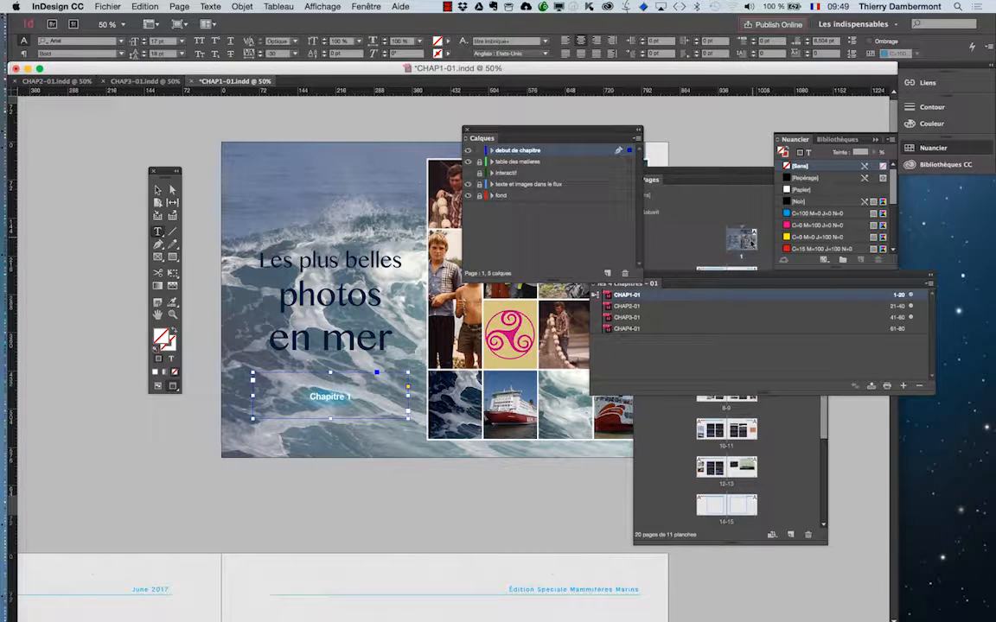
pyautogui.click(211, 6)
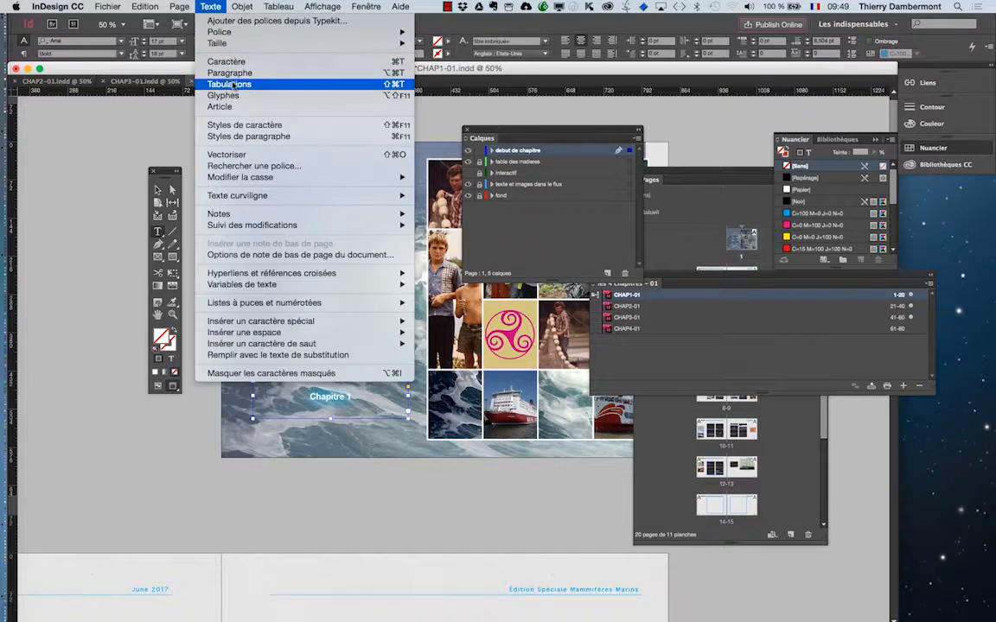
pyautogui.click(226, 61)
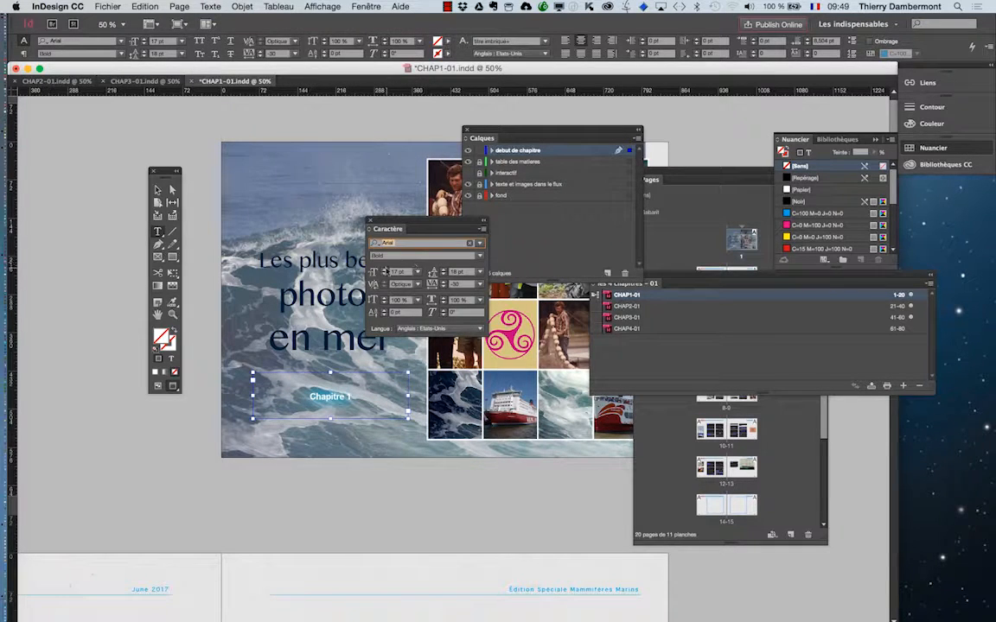
pyautogui.keyDown('shift'); pyautogui.click(385, 270); pyautogui.keyUp('shift')
pyautogui.keyDown('shift'); pyautogui.click(385, 270); pyautogui.keyUp('shift')
pyautogui.keyDown('shift'); pyautogui.click(384, 270); pyautogui.keyUp('shift')
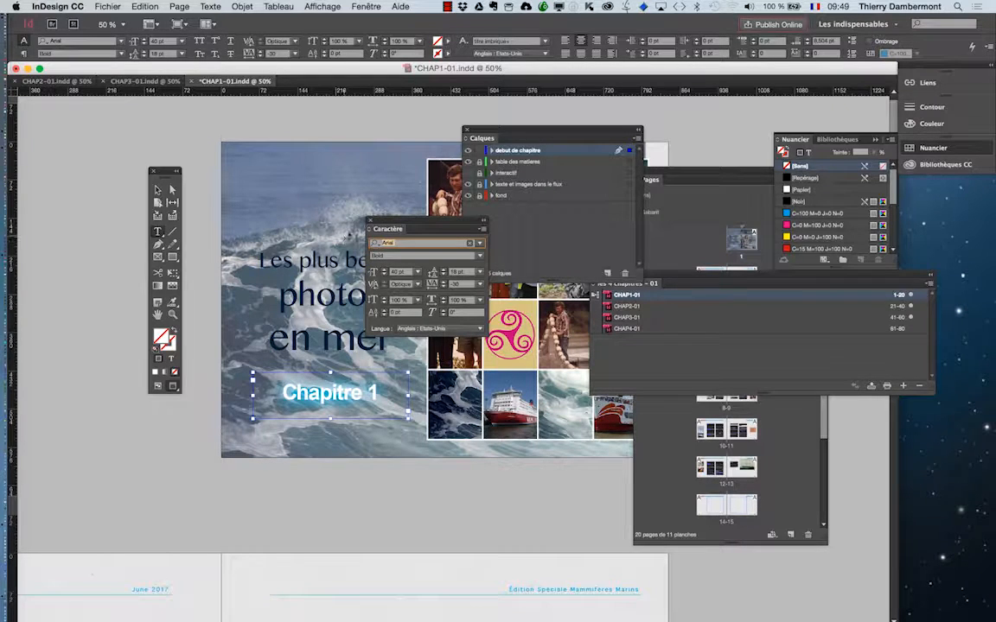
# Compare the available Arial styles on the Chapitre 1 text, keep Bold, and set the tracking to 25
pyautogui.click(387, 256)
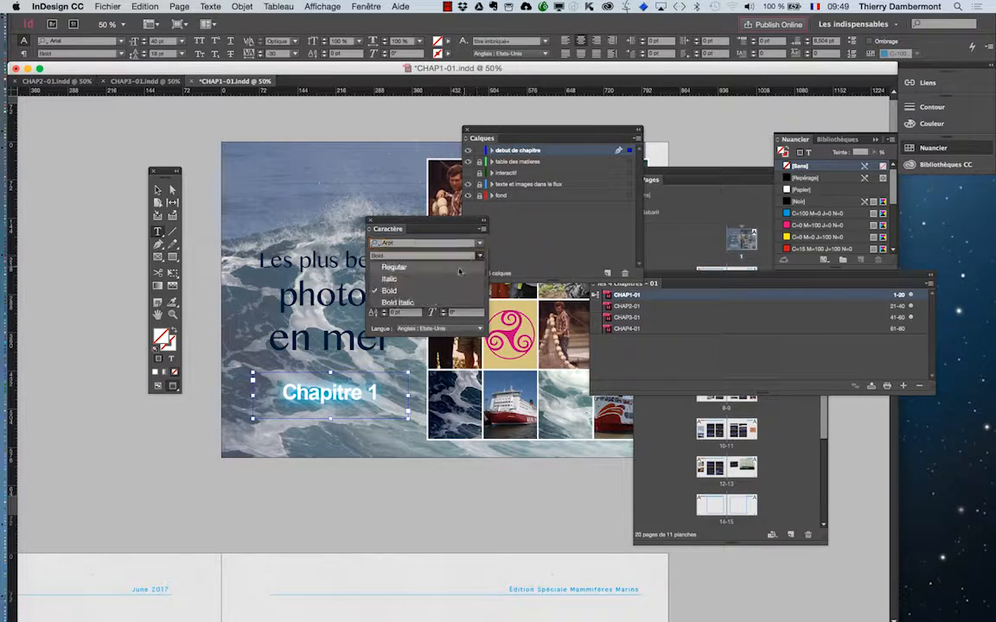
pyautogui.click(387, 256)
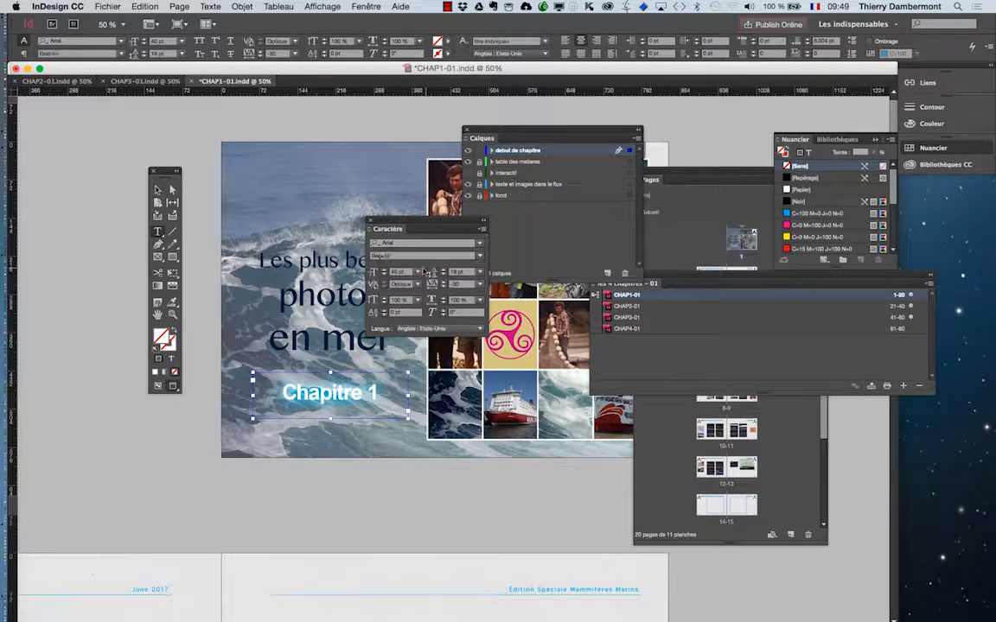
pyautogui.click(479, 257)
pyautogui.click(385, 275)
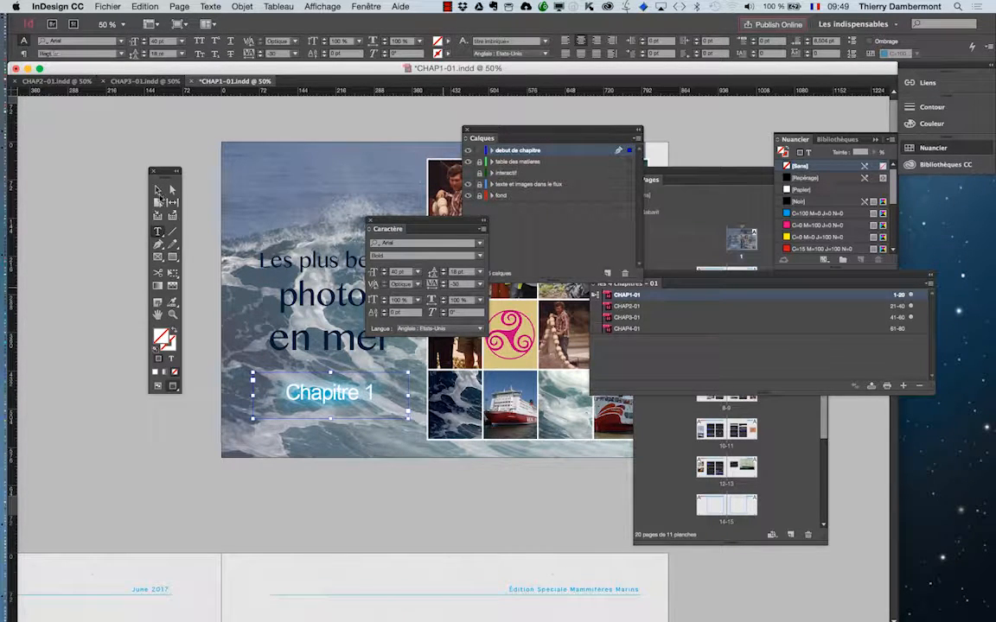
pyautogui.click(445, 282)
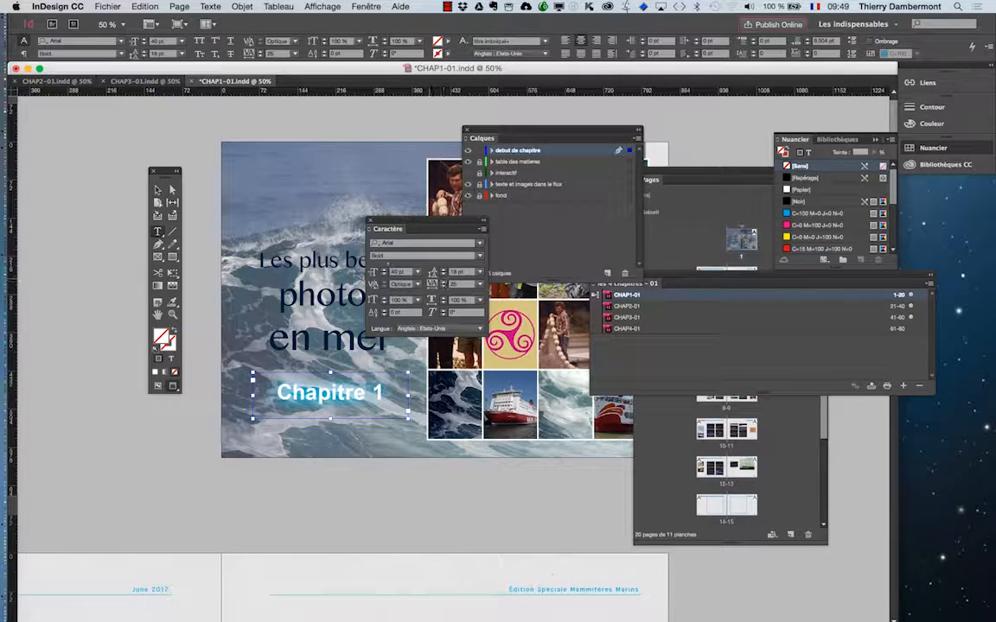
# Set the font size of the Chapitre 1 text to 35 pt
pyautogui.click(381, 243)
pyautogui.click(397, 271)
pyautogui.write('35')
pyautogui.press('Tab')
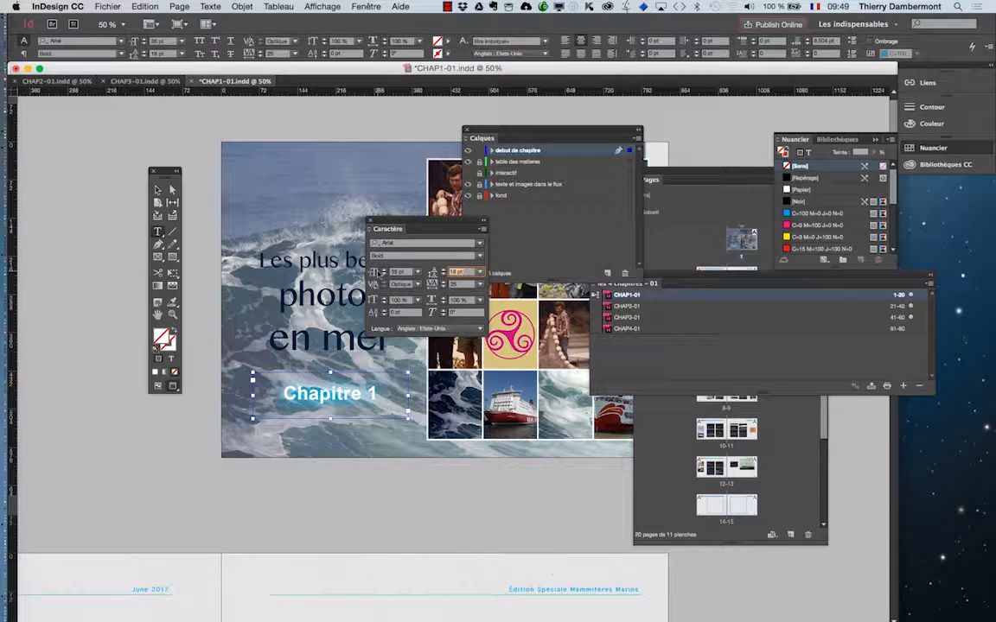
# Deselect the Chapitre 1 text frame and save the CHAP1-01 document
pyautogui.click(156, 190)
pyautogui.click(110, 169)
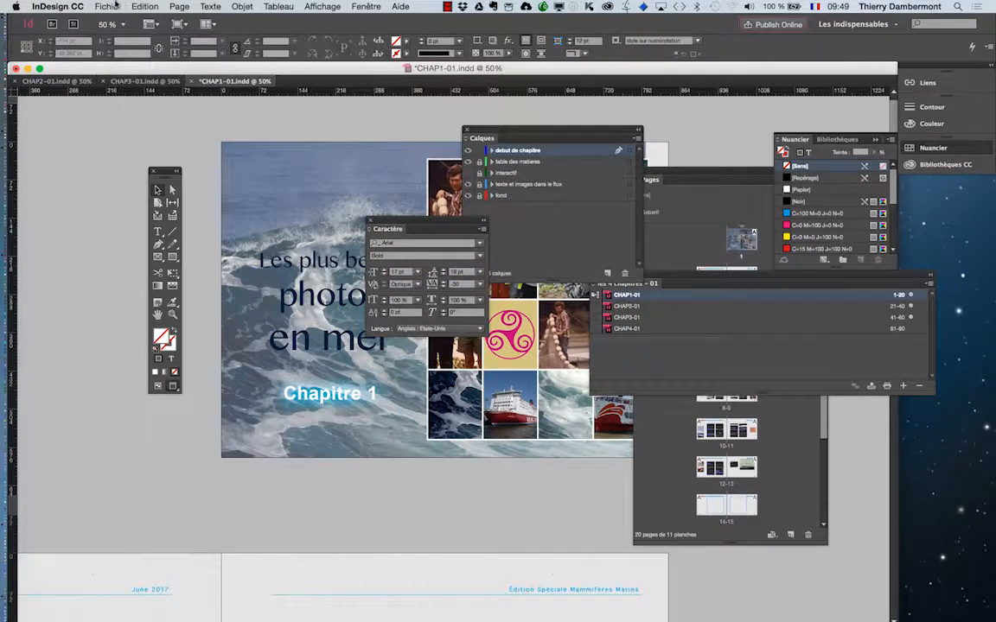
pyautogui.click(115, 5)
pyautogui.click(117, 83)
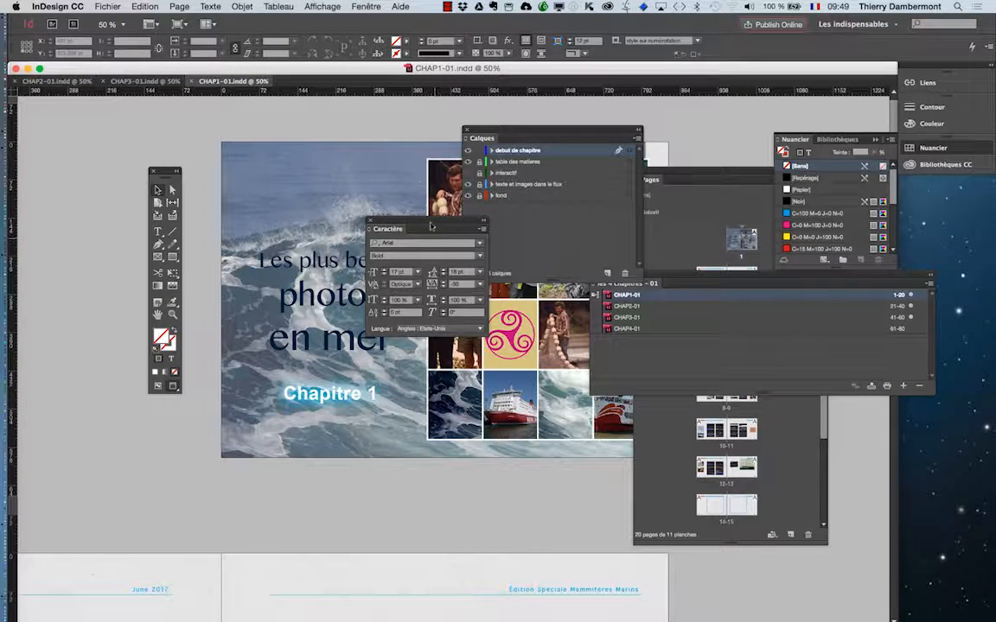
# Reset the Les indispensables workspace and move the book's chapter list below the cover so the whole page shows
pyautogui.moveTo(432, 225); pyautogui.dragTo(769, 119)
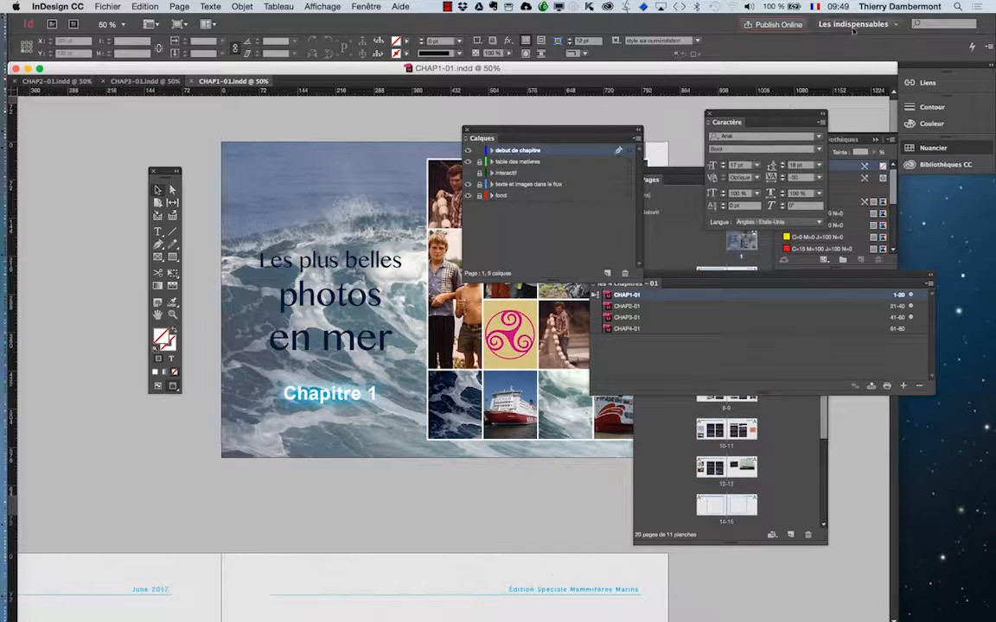
pyautogui.click(860, 19)
pyautogui.click(874, 136)
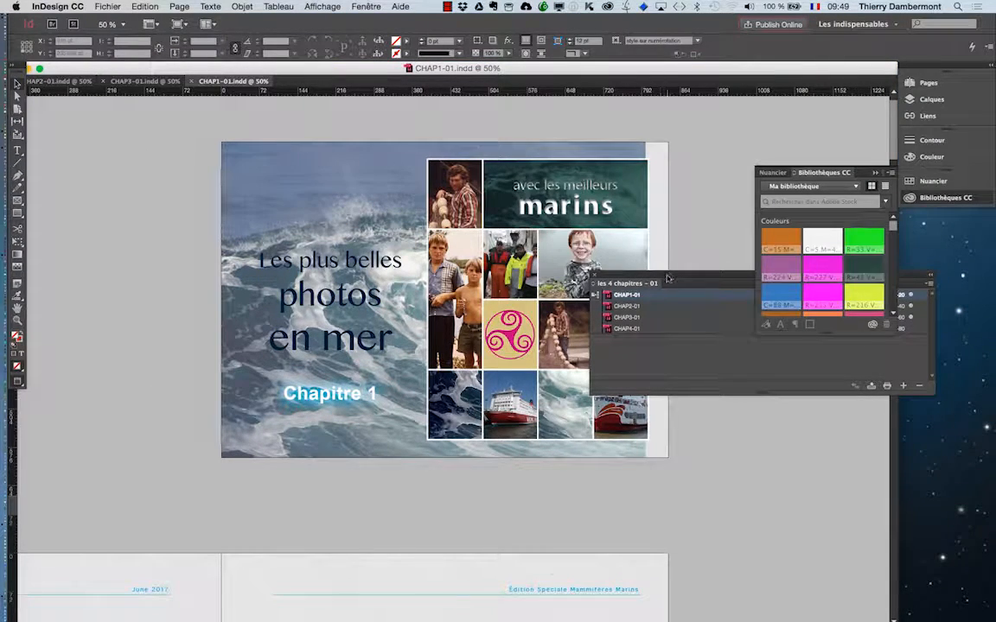
pyautogui.moveTo(665, 284); pyautogui.dragTo(481, 478)
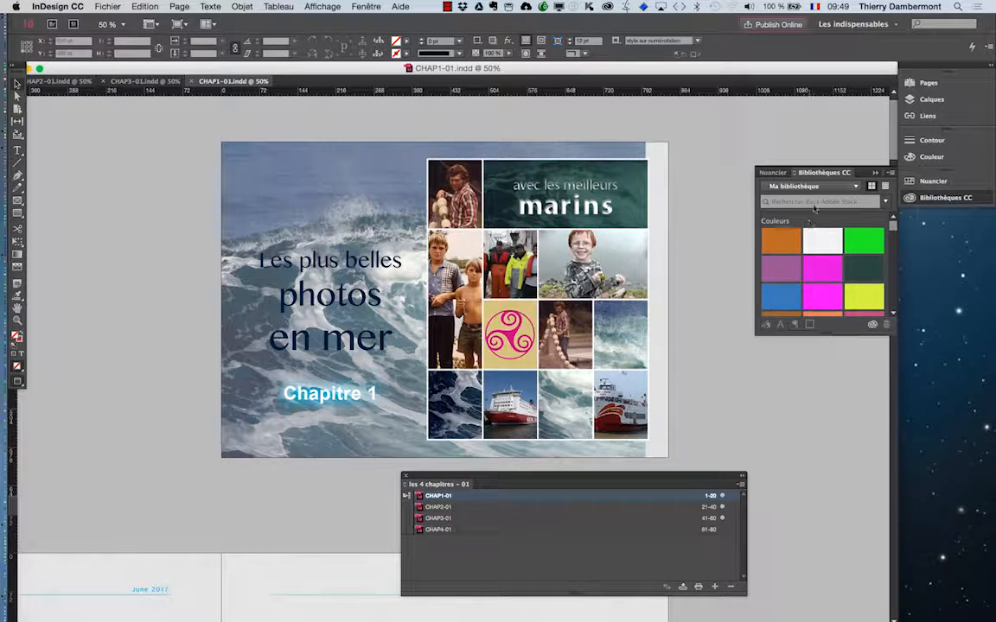